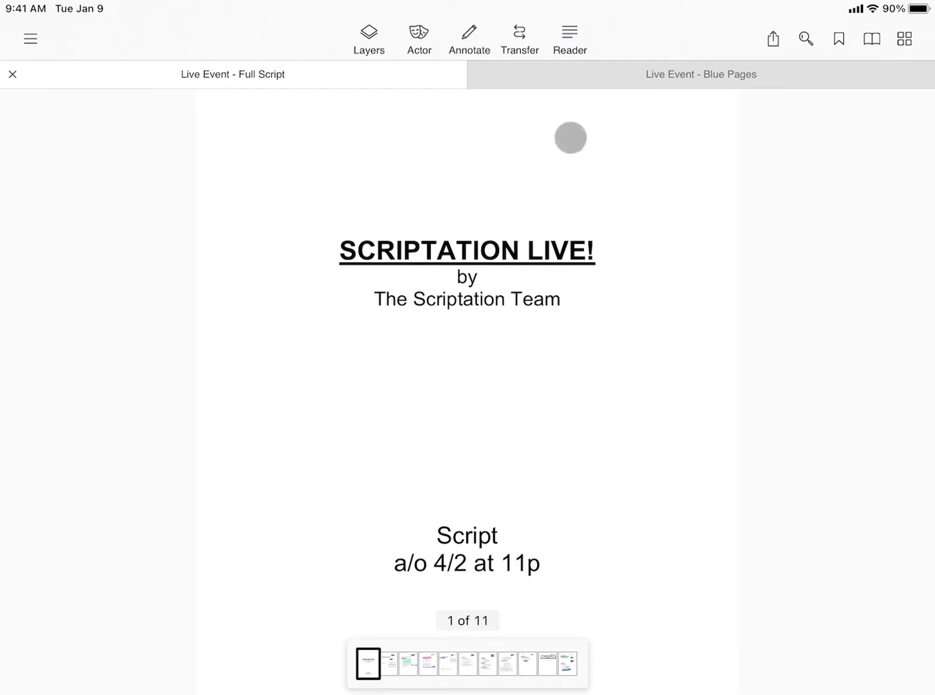
- Show every page of the Live Event Full Script as a thumbnail overview
click(905, 38)
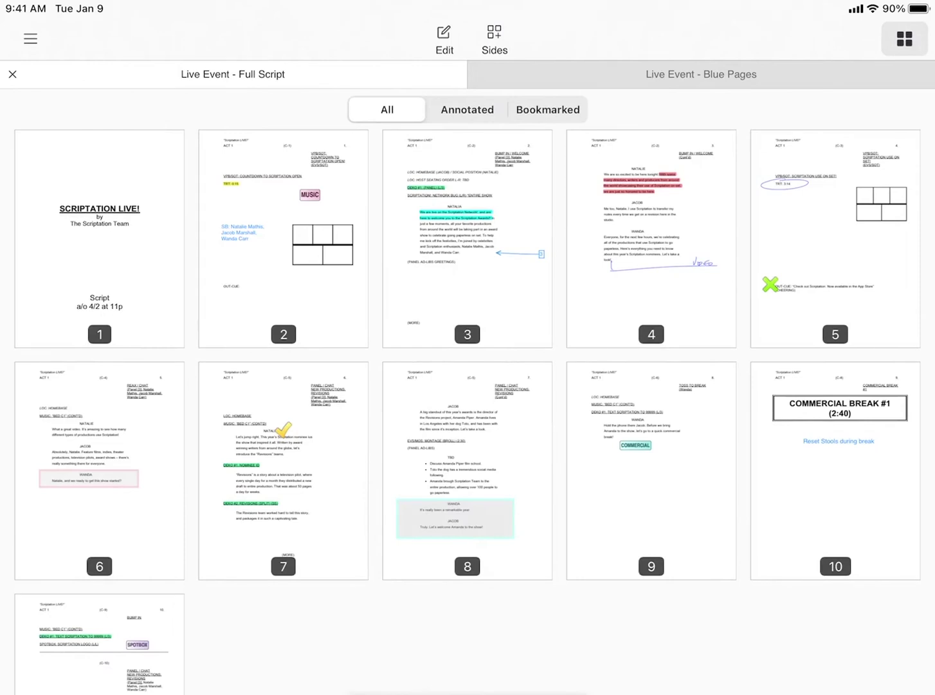
- Switch to the Live Event Blue Pages packet, survey its eight thumbnails, and go to page 2
click(99, 234)
click(726, 74)
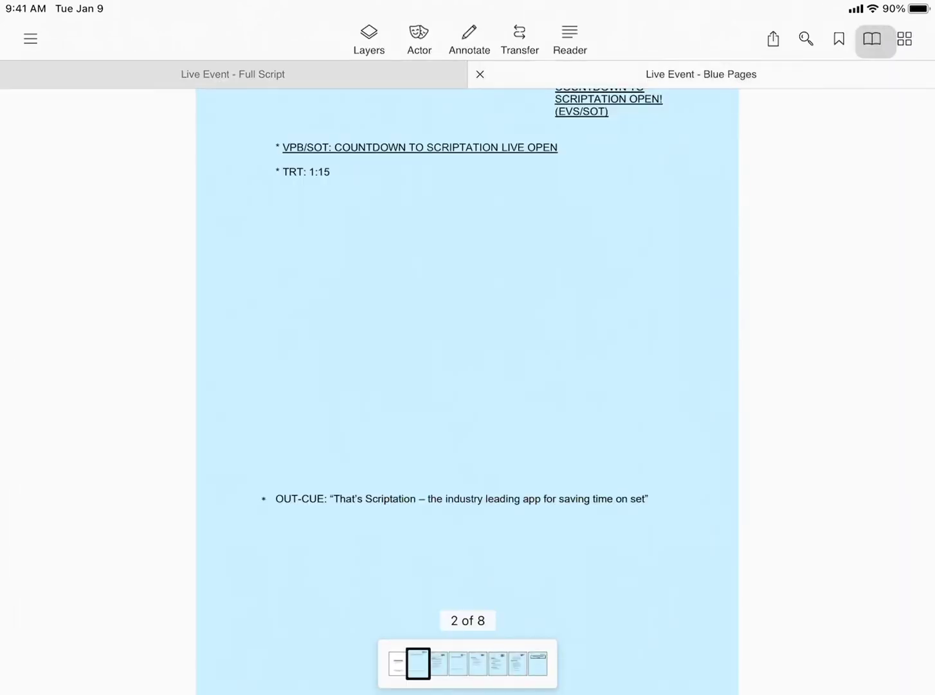
click(904, 38)
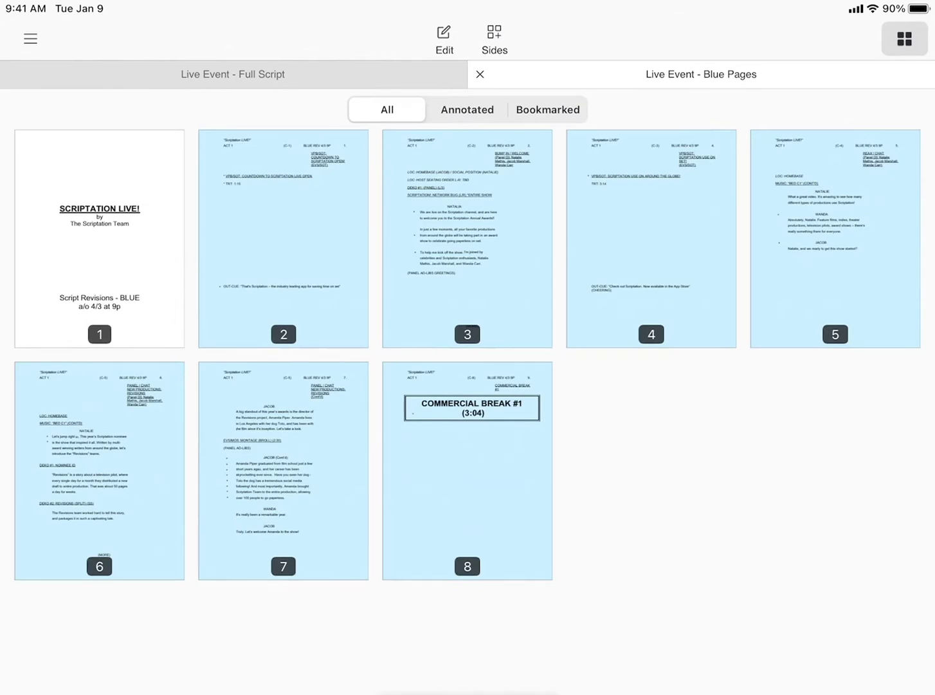
click(284, 238)
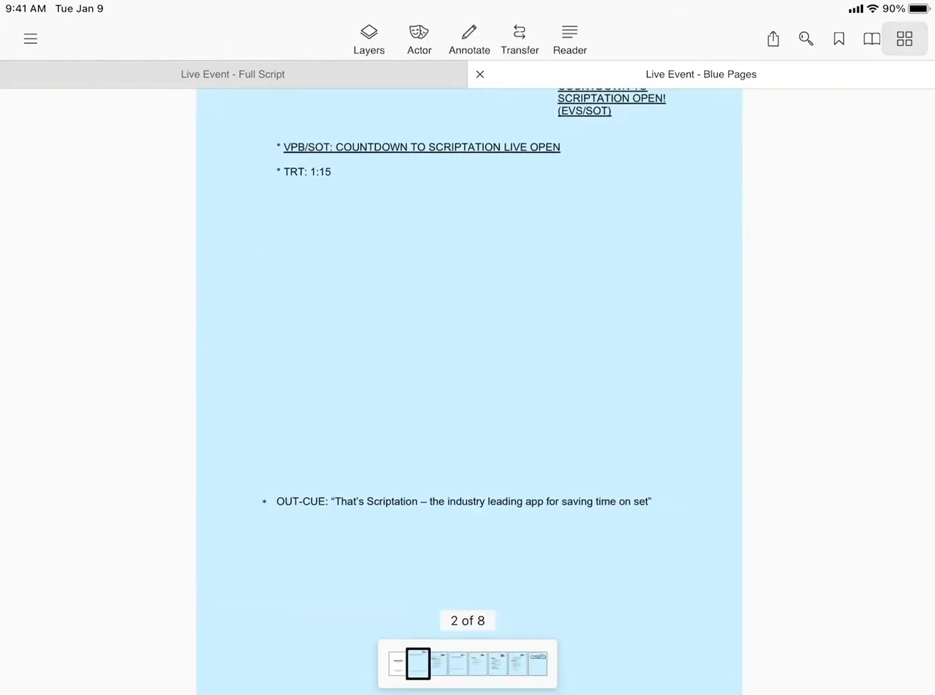
- Begin a transfer into Blue Pages from the Full Script with Pro Transfer's Collate Pages enabled
click(519, 38)
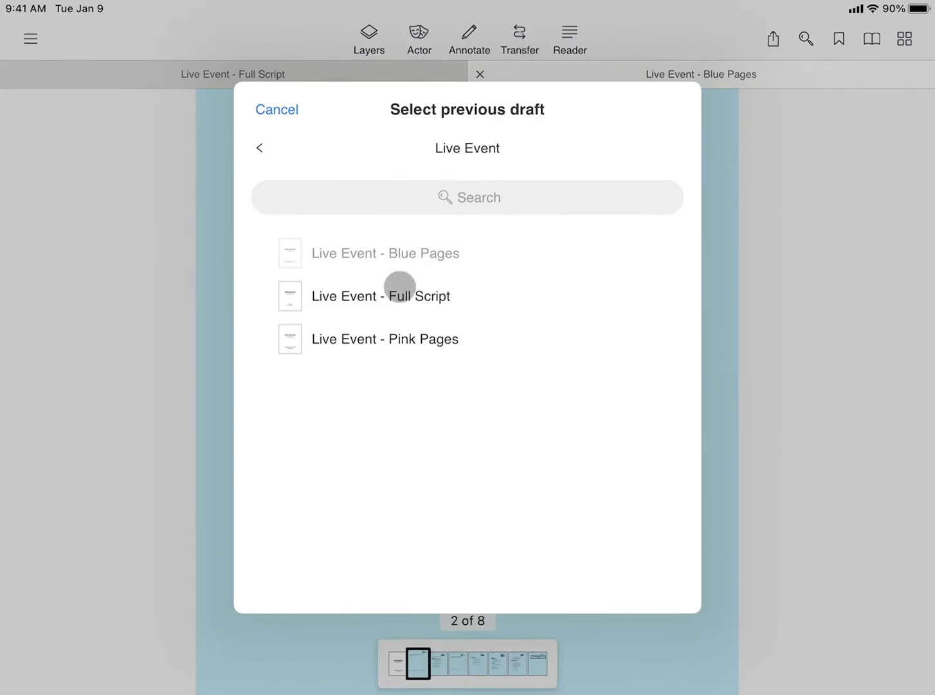
click(380, 295)
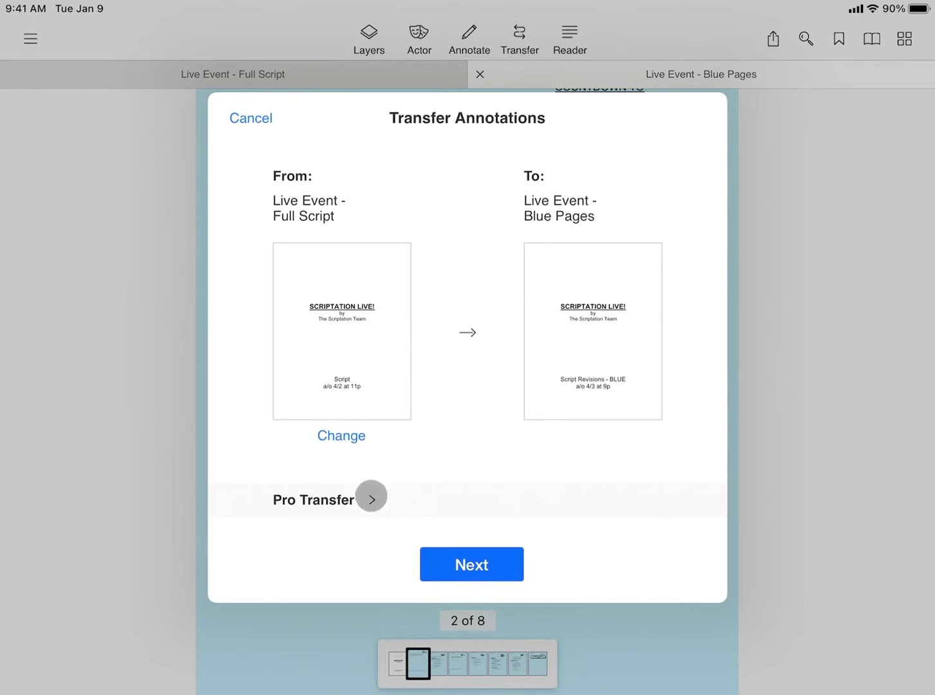
click(371, 499)
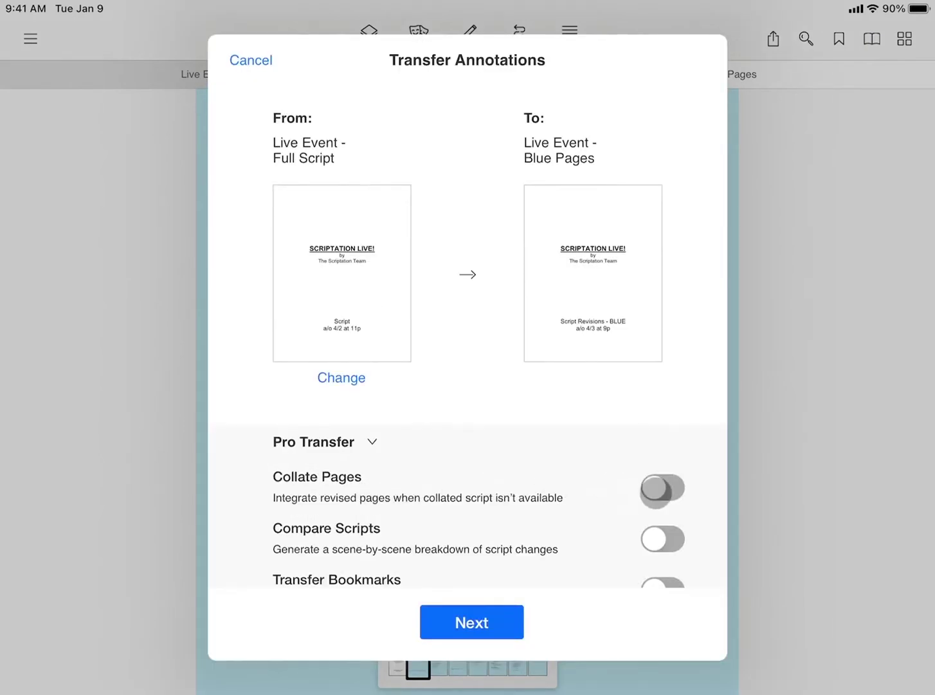
click(661, 487)
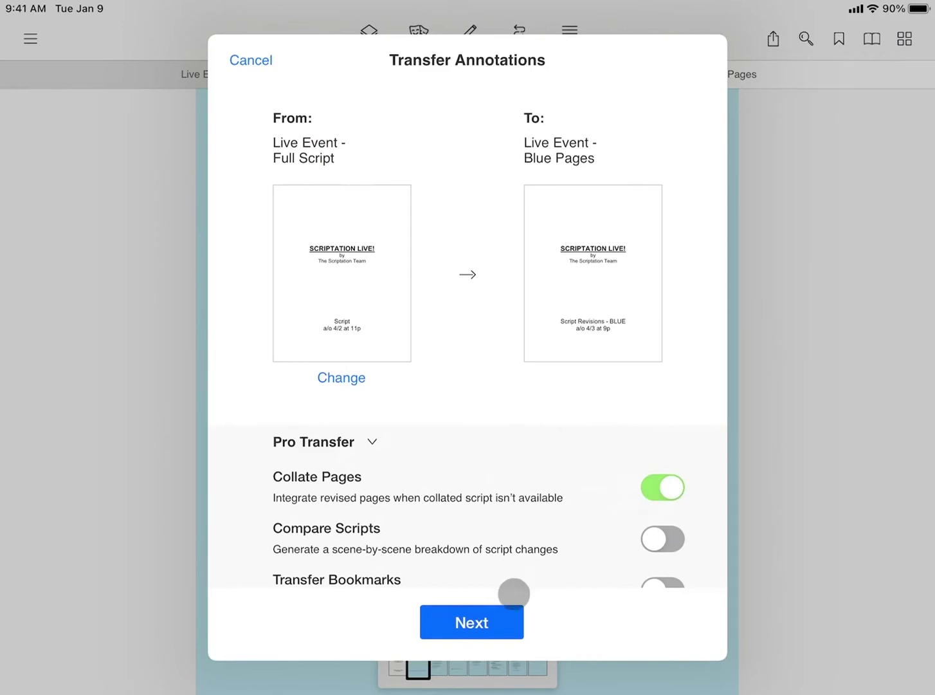
- Include all three annotation layers and begin the transfer
click(471, 620)
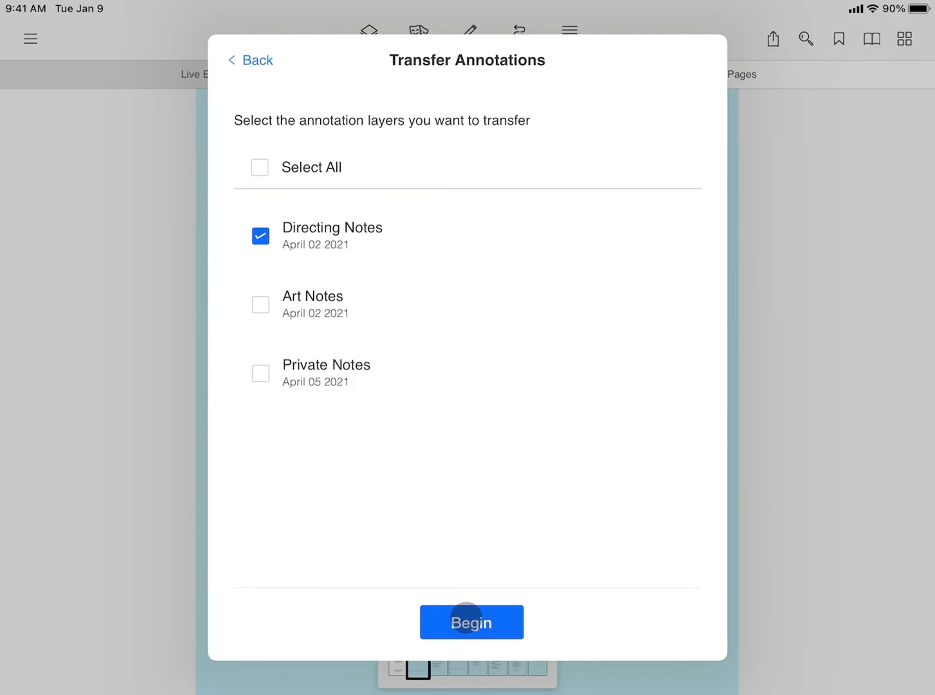
click(260, 167)
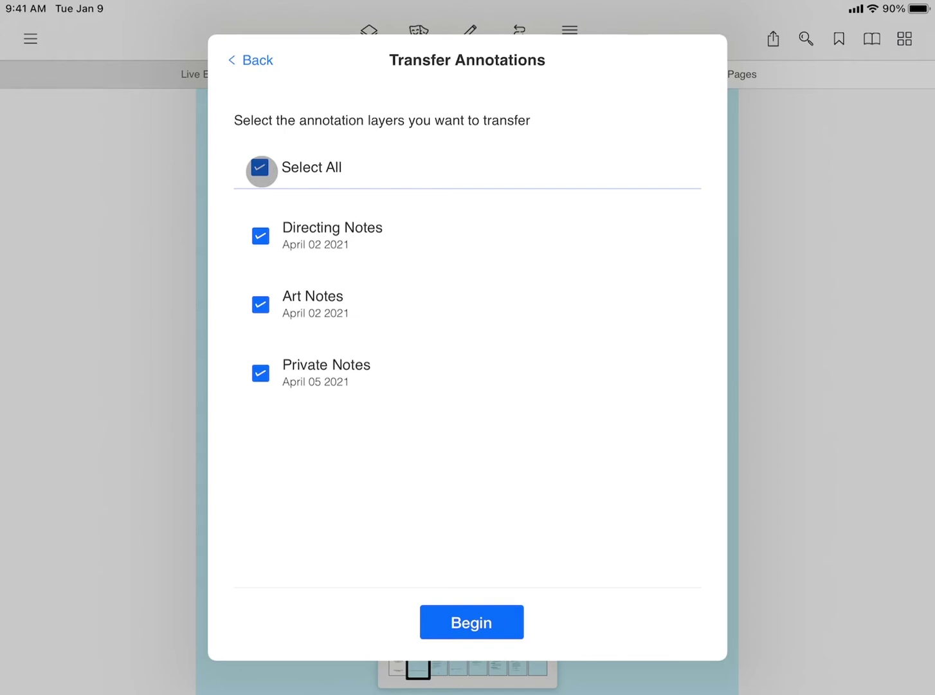
click(471, 622)
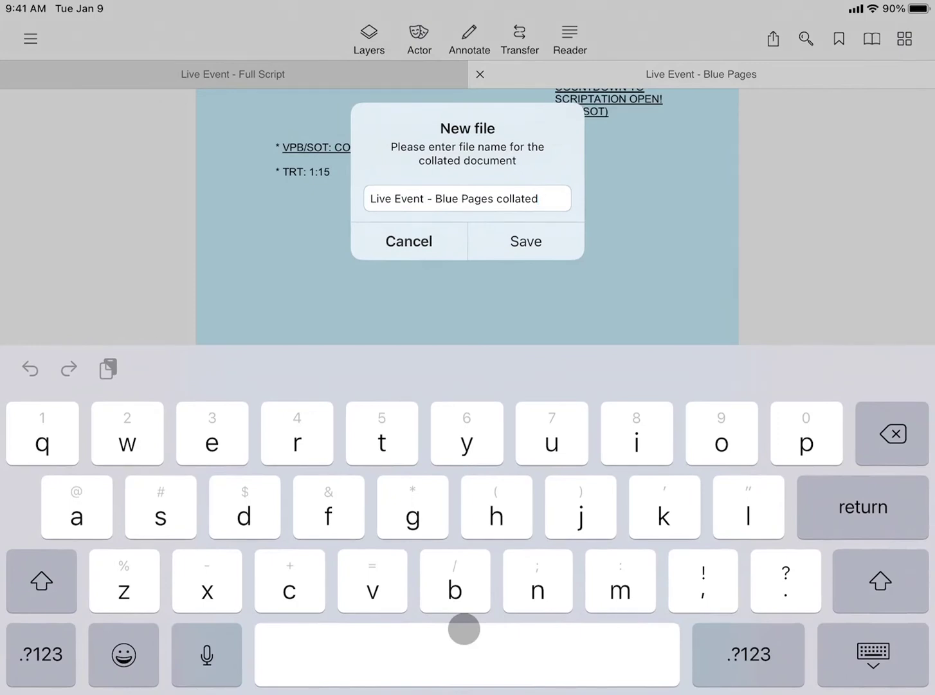
- Save 'Live Event - Blue Pages collated' in the Live Event folder, importing 27 annotations
click(518, 241)
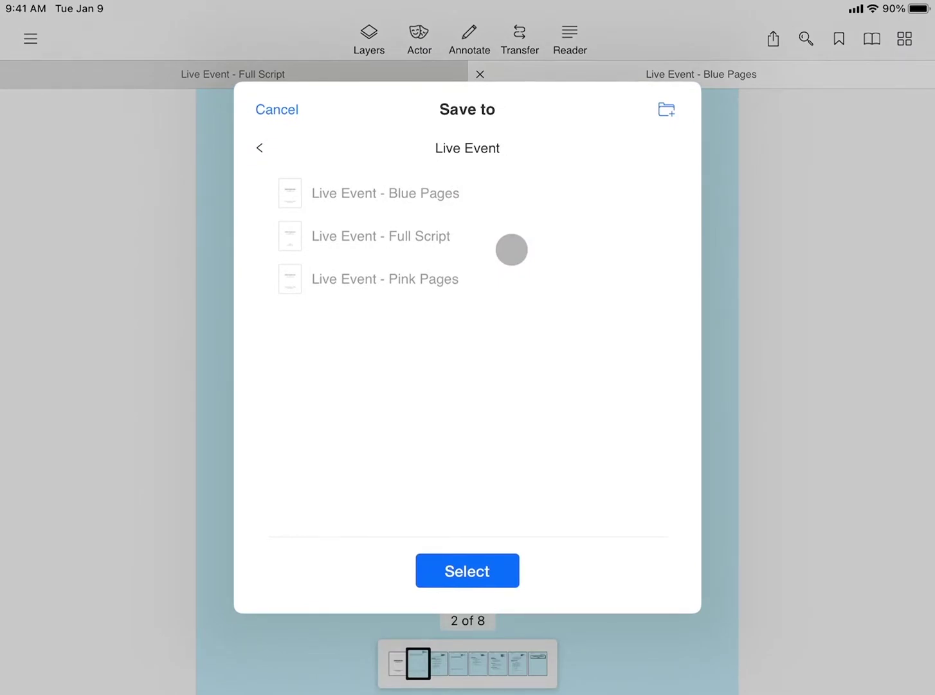
click(468, 570)
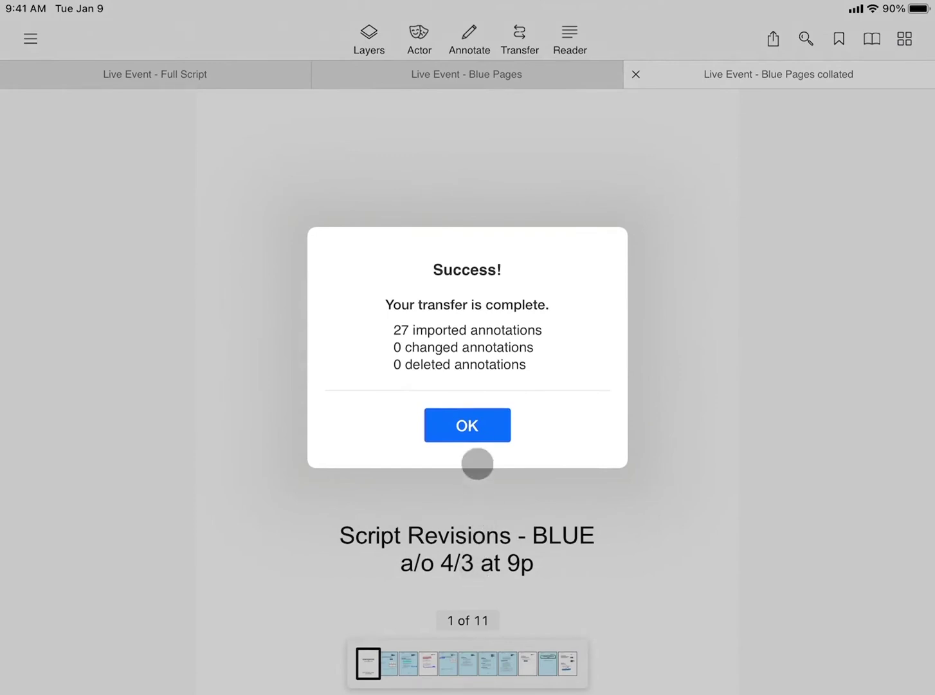
click(467, 425)
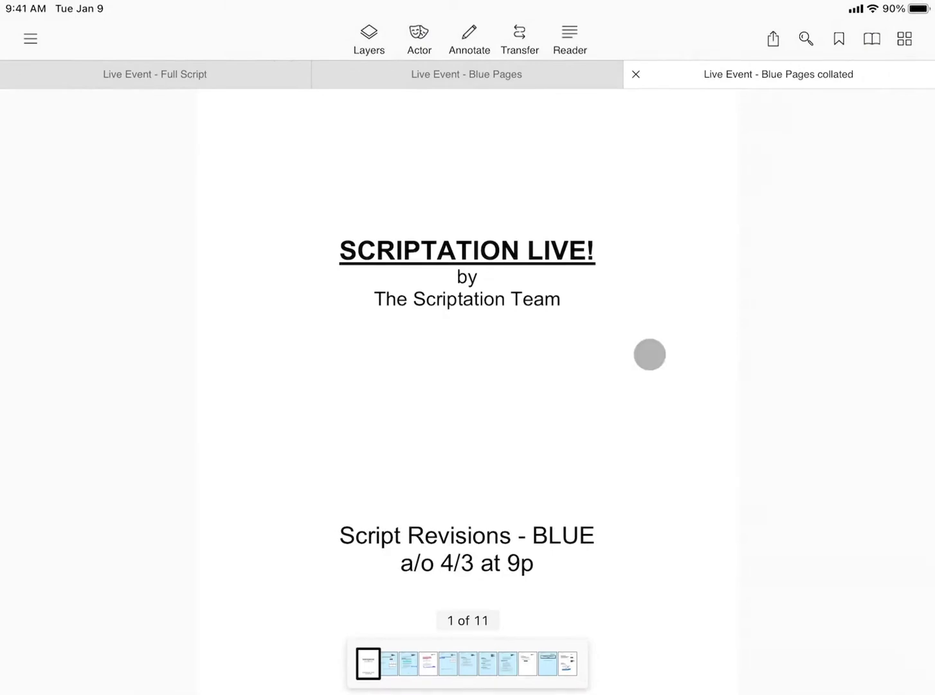
- Survey the collated script's pages and view page 3's original text behind its carried-over highlight
click(903, 38)
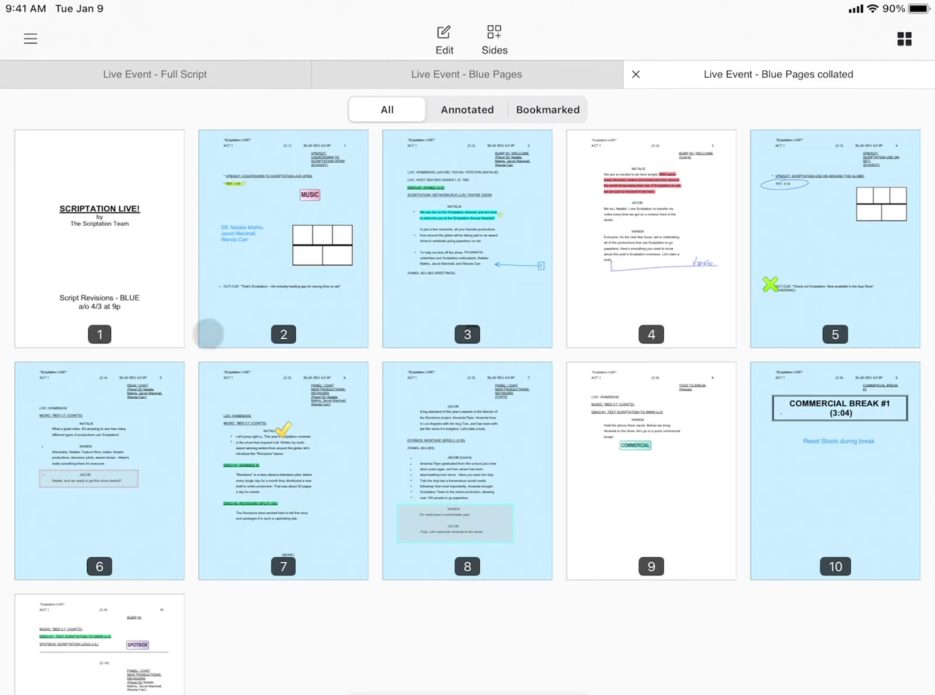
click(435, 254)
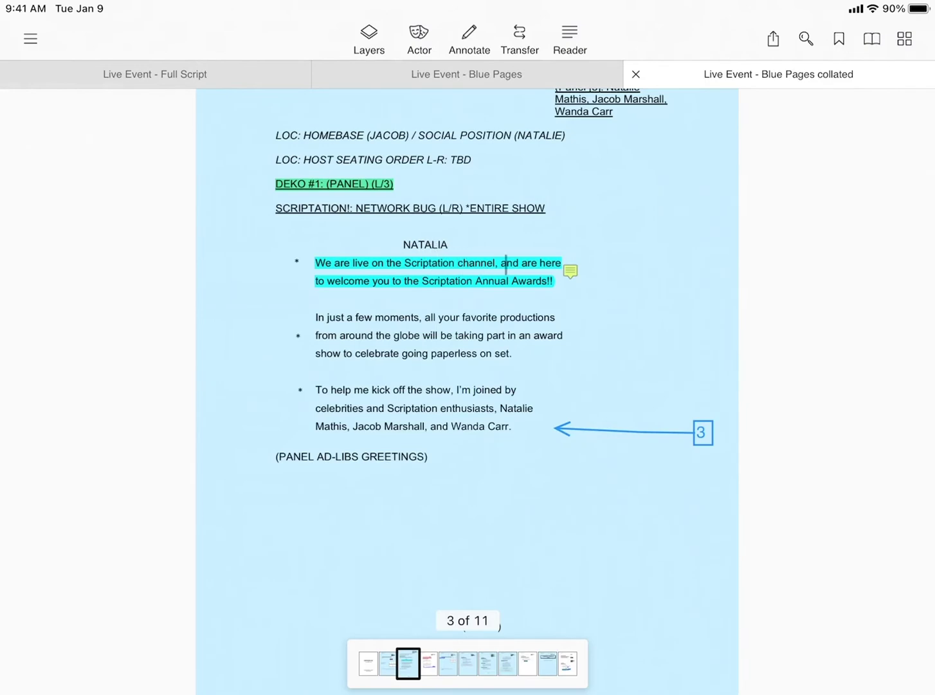
click(570, 271)
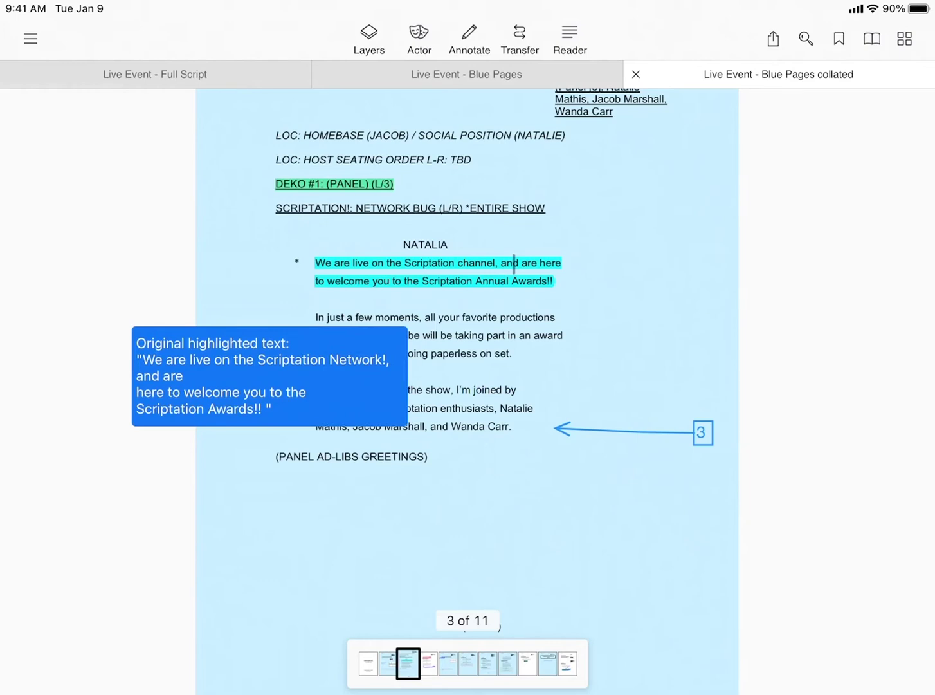
click(102, 268)
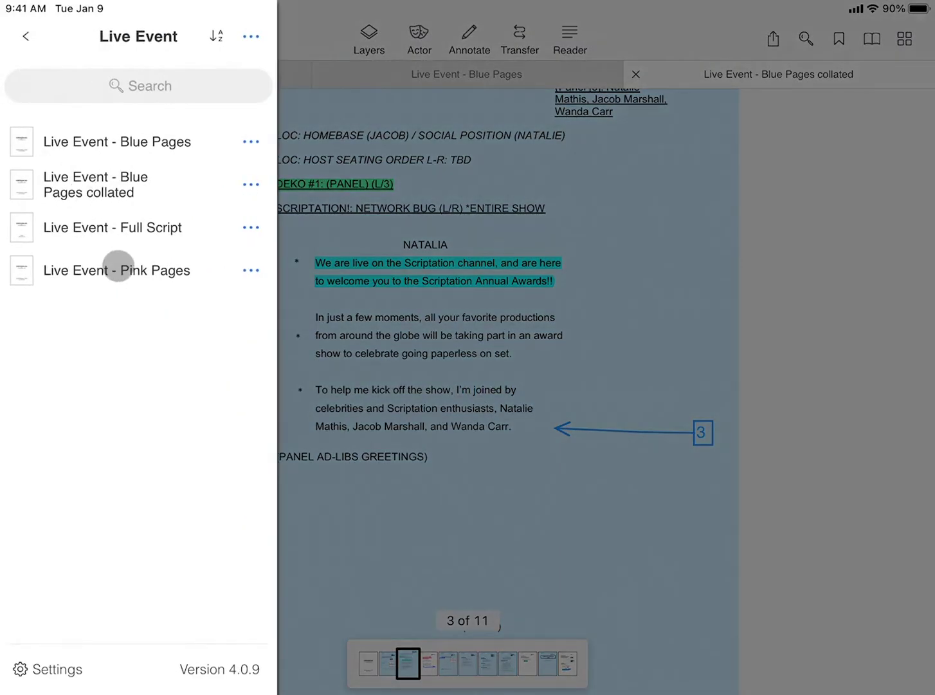
- Open the Pink Pages packet and begin a collated transfer from Live Event - Blue Pages collated
click(119, 270)
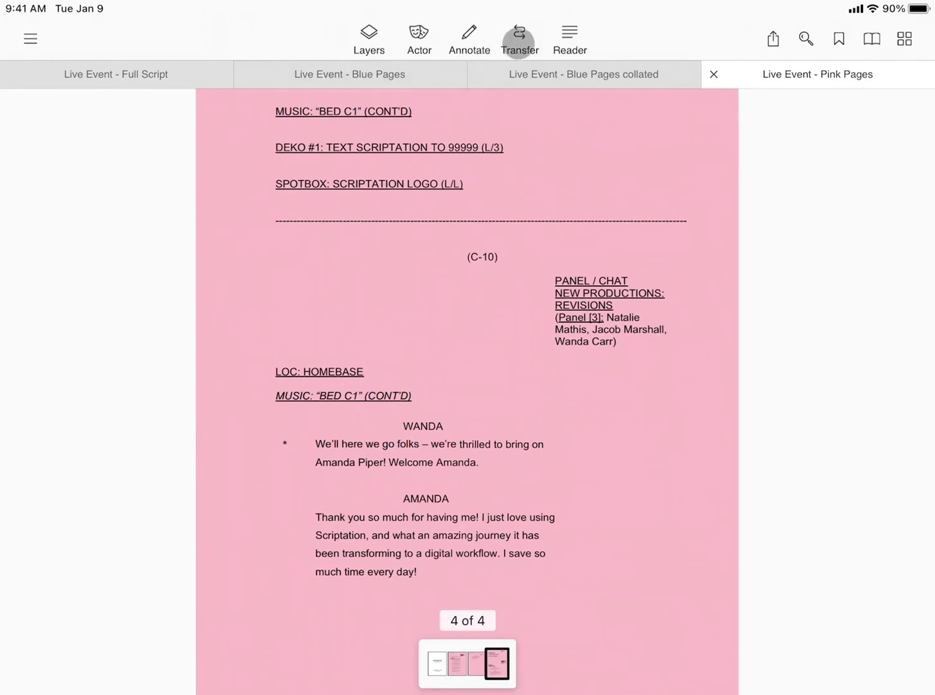
click(519, 38)
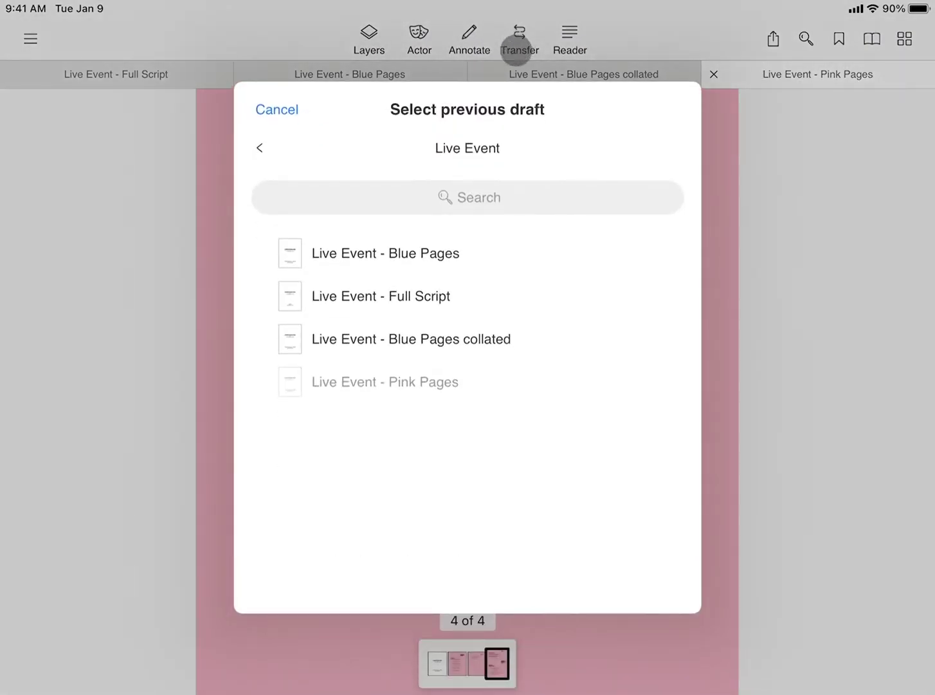
click(428, 338)
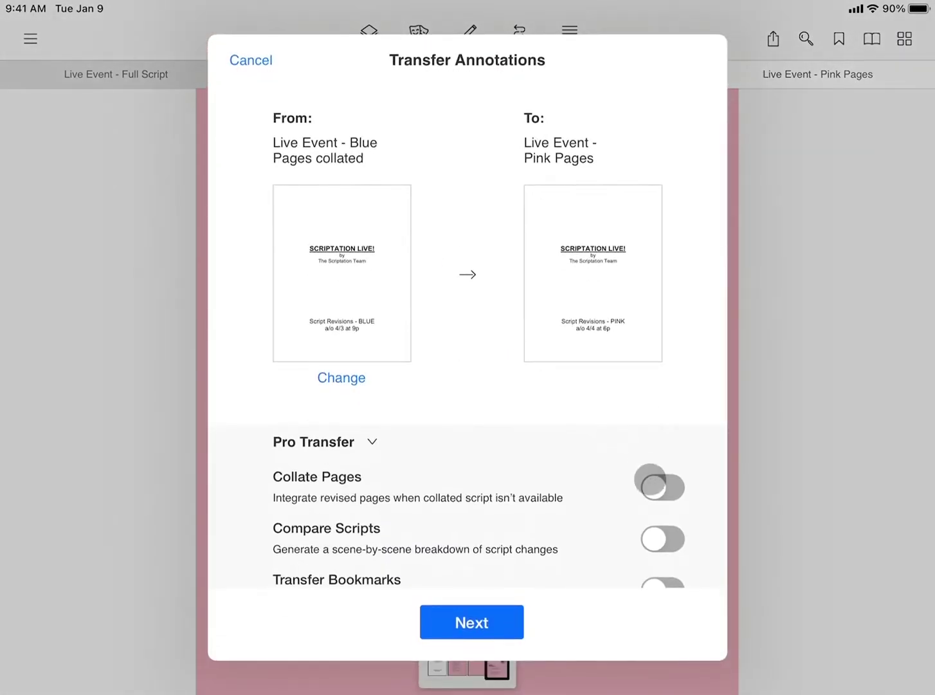
click(662, 487)
- Transfer all note layers and save the result as 'Live Event - Pink Pages collated' in the Live Event folder
click(472, 621)
click(260, 165)
click(471, 621)
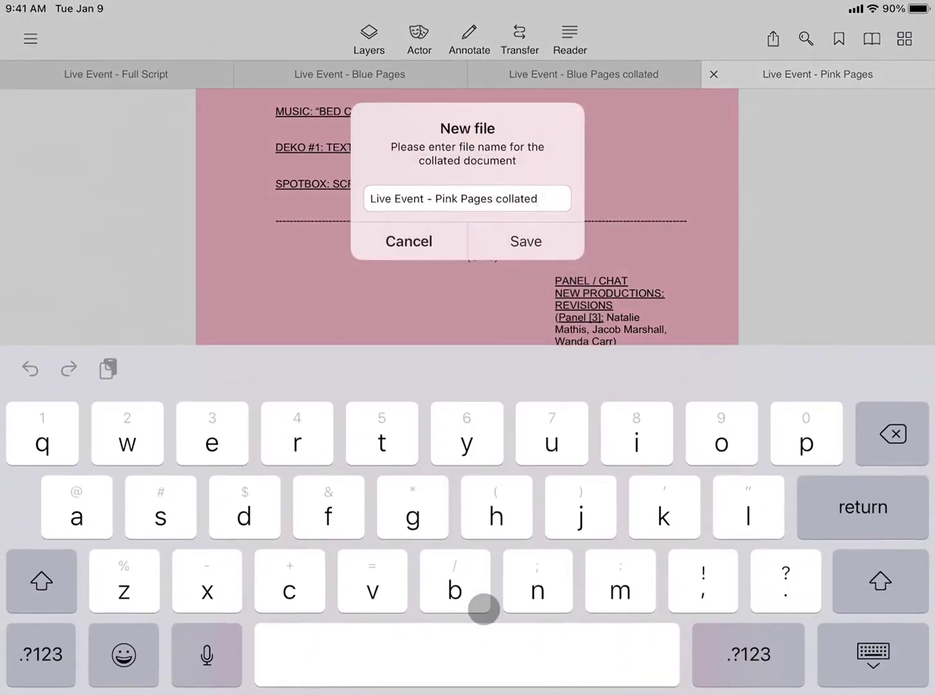
click(526, 251)
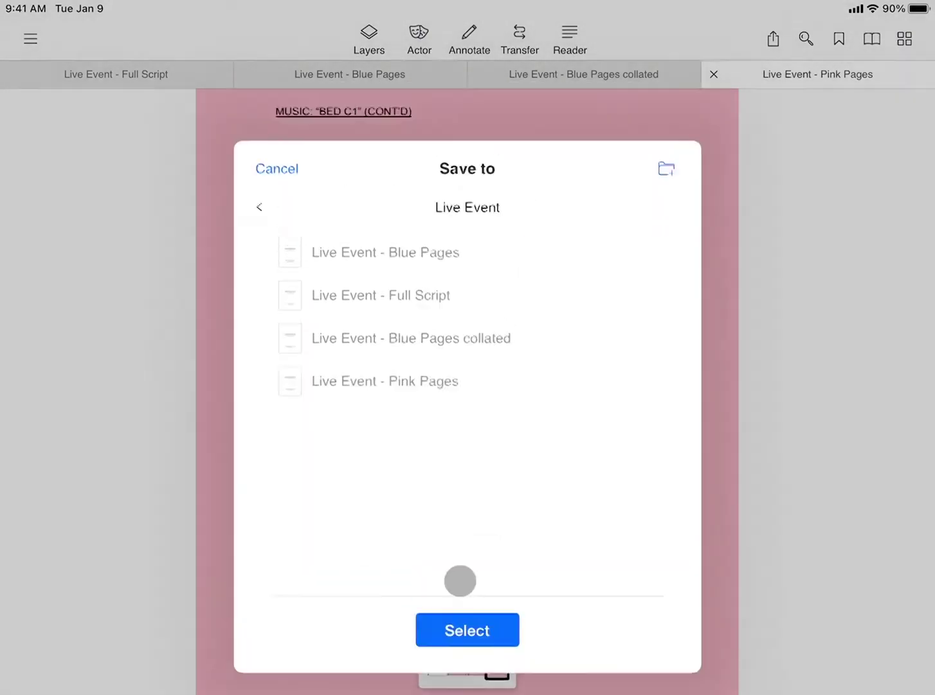
click(466, 630)
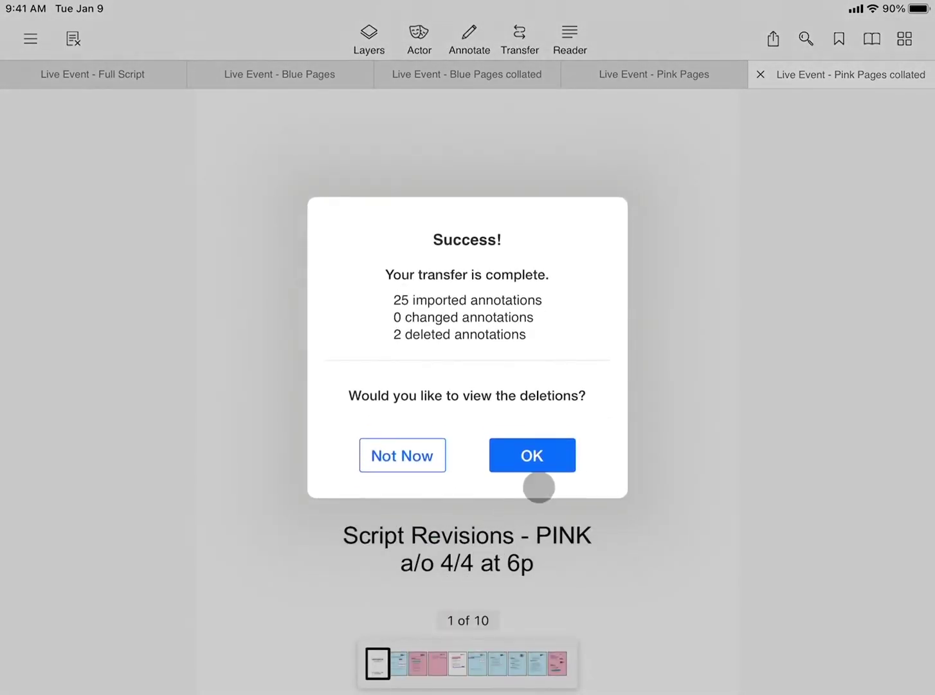
- Review the two deleted notes on pages 9 and 10, then show all ten Pink Pages collated thumbnails
click(541, 455)
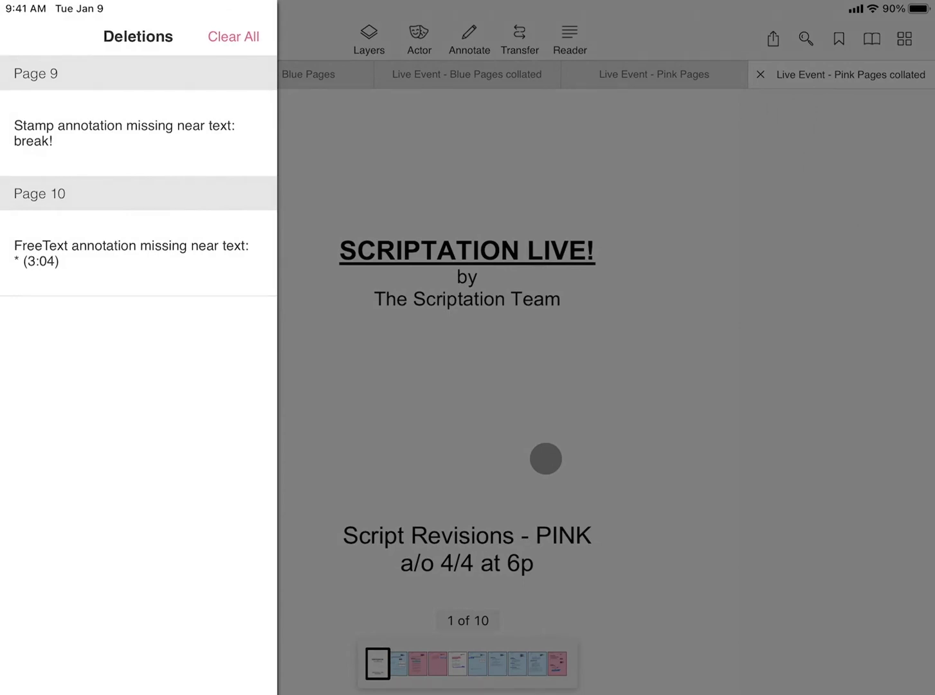
click(545, 459)
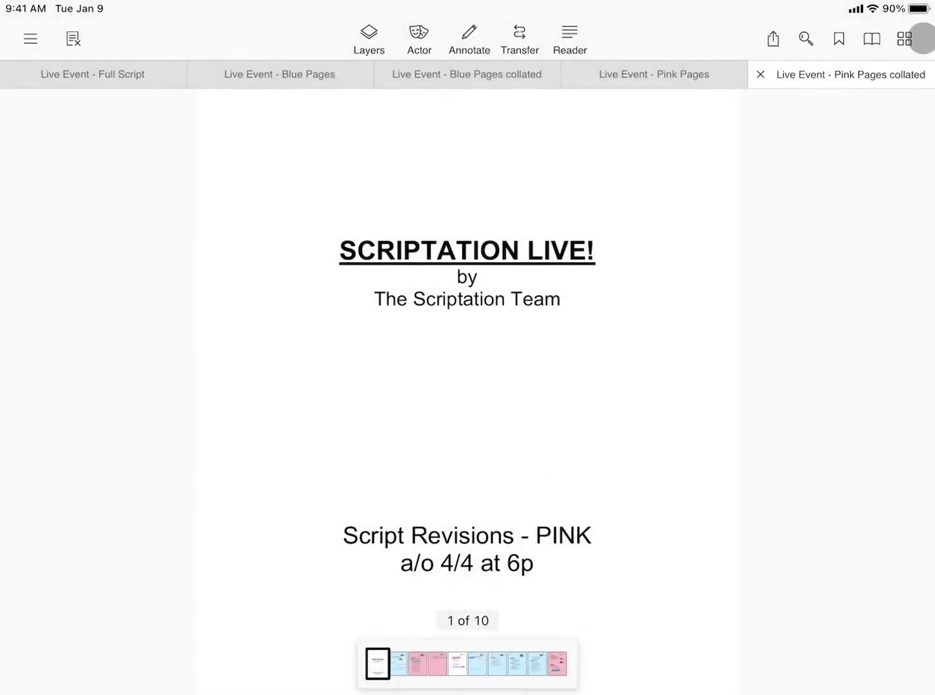
click(904, 38)
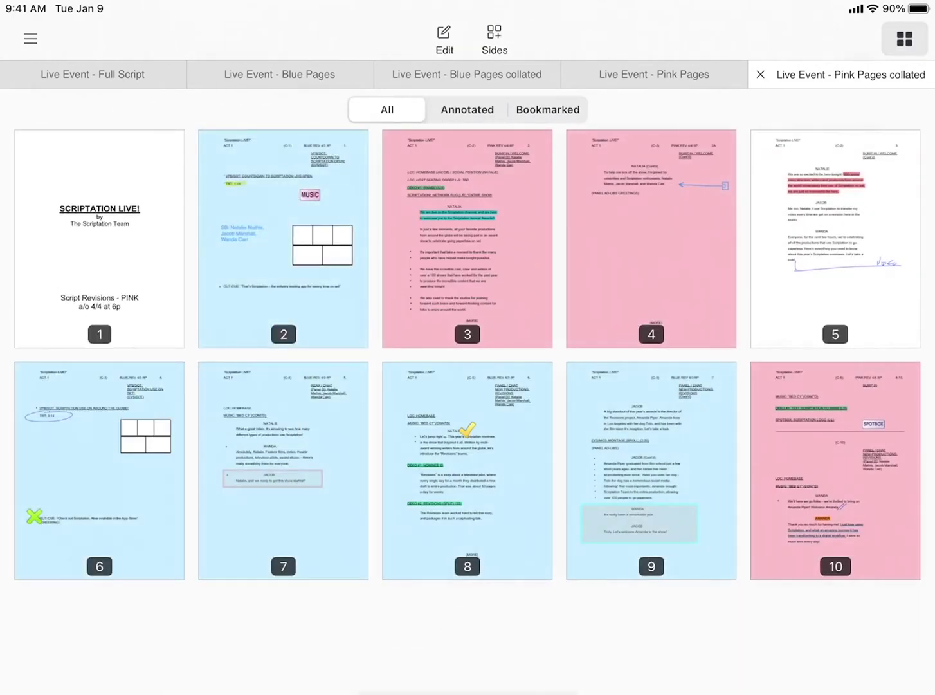